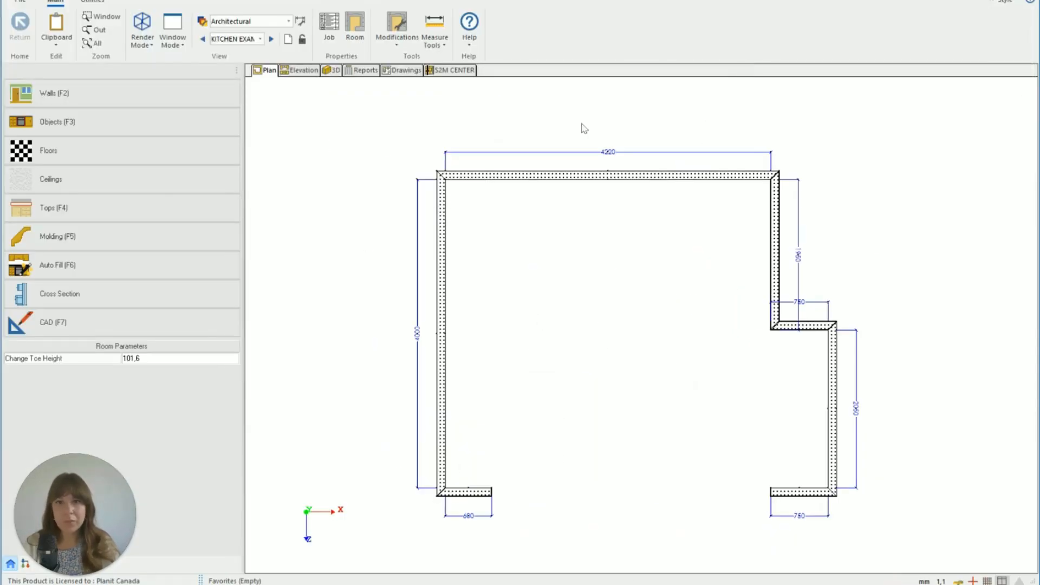
Enter CAD drawing mode and set the drawing colour to red (255, 0, 0).
{"action": "key", "text": "F7"}
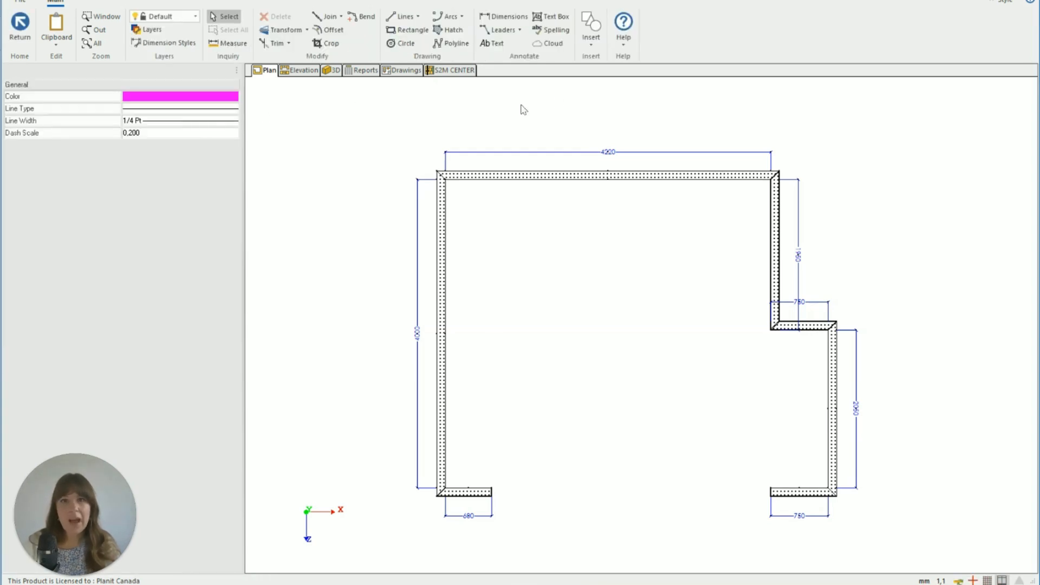
{"action": "left_click", "coordinate": [236, 97]}
{"action": "left_click", "coordinate": [236, 97]}
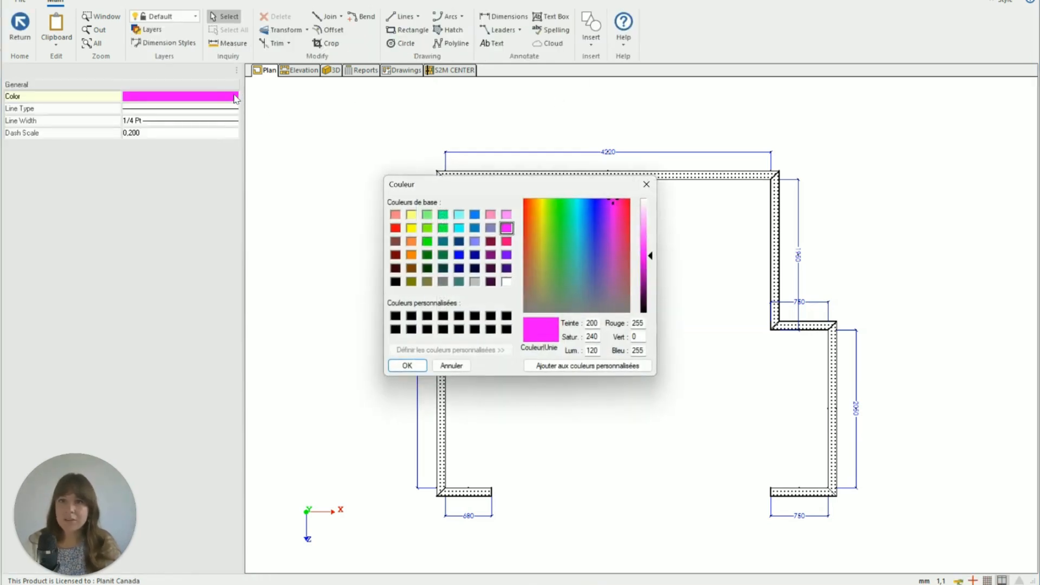
{"action": "left_click", "coordinate": [394, 228]}
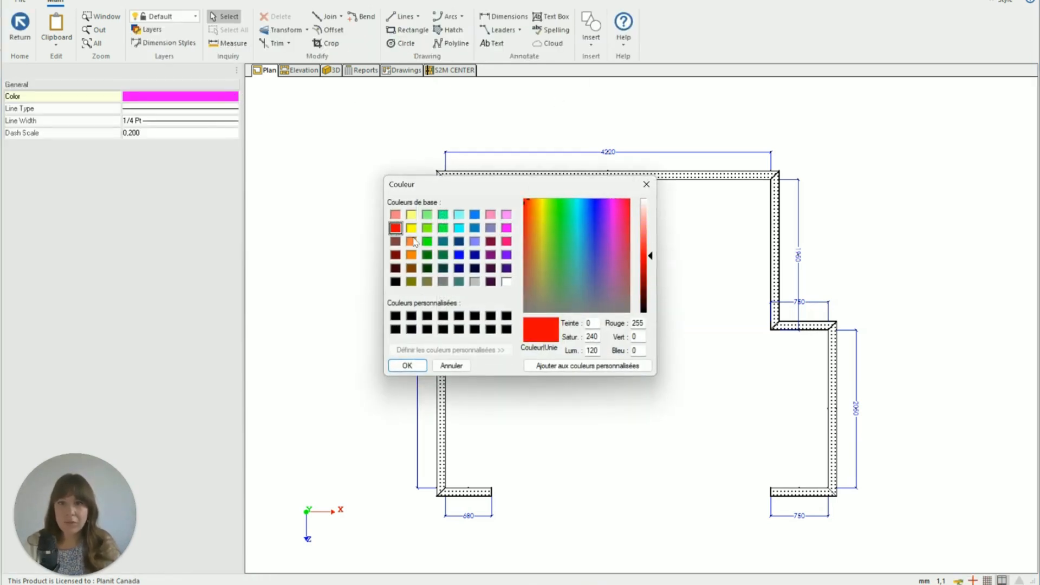
{"action": "left_click", "coordinate": [407, 366]}
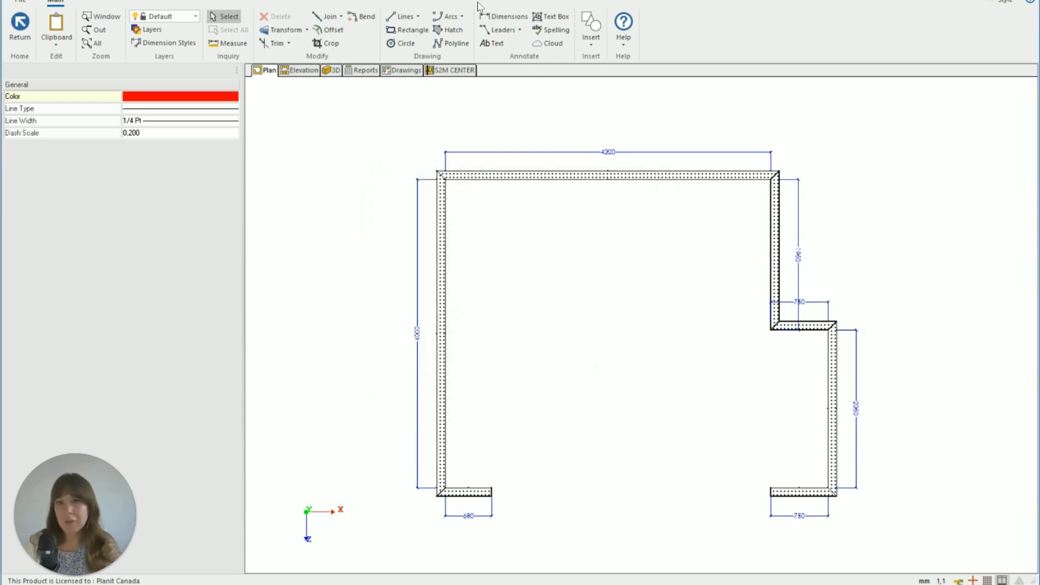
Draw a horizontal line across the lower wall opening, joining the outer corners of the two short wall ends.
{"action": "left_click", "coordinate": [404, 17]}
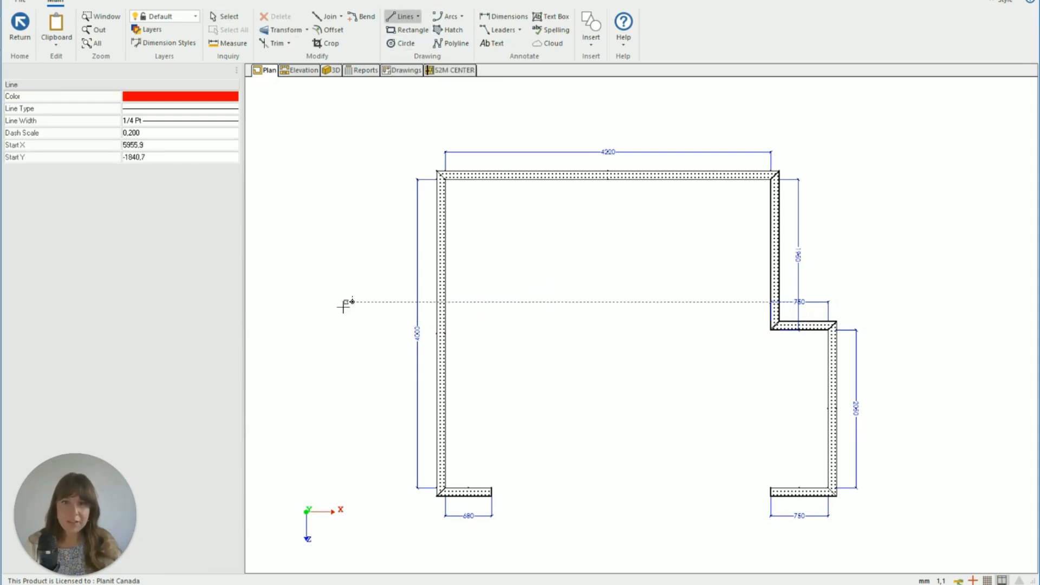
{"action": "scroll", "coordinate": [349, 309], "scroll_direction": "down", "scroll_amount": 1}
{"action": "left_click", "coordinate": [466, 463]}
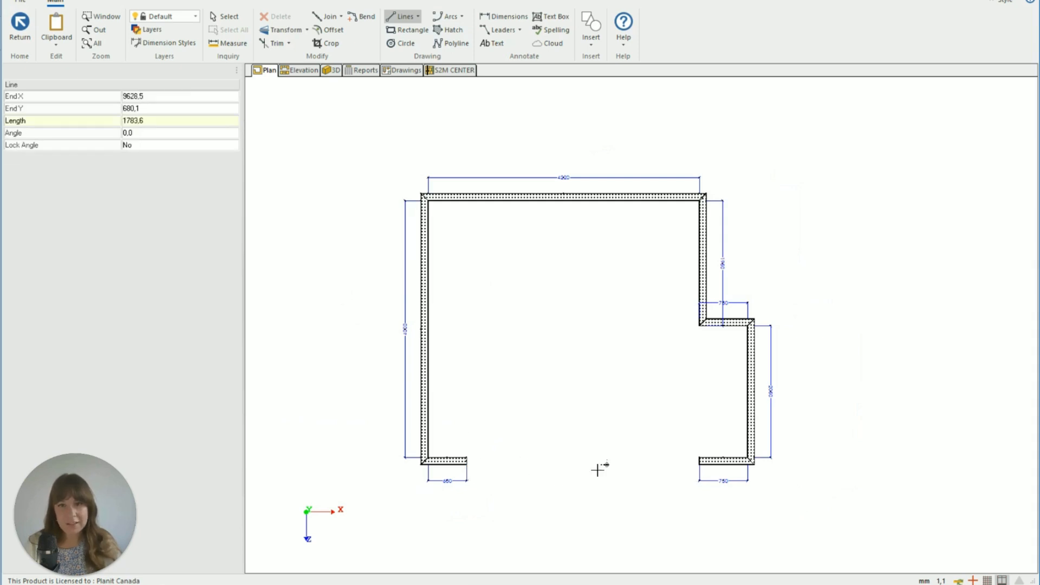
{"action": "left_click", "coordinate": [699, 464]}
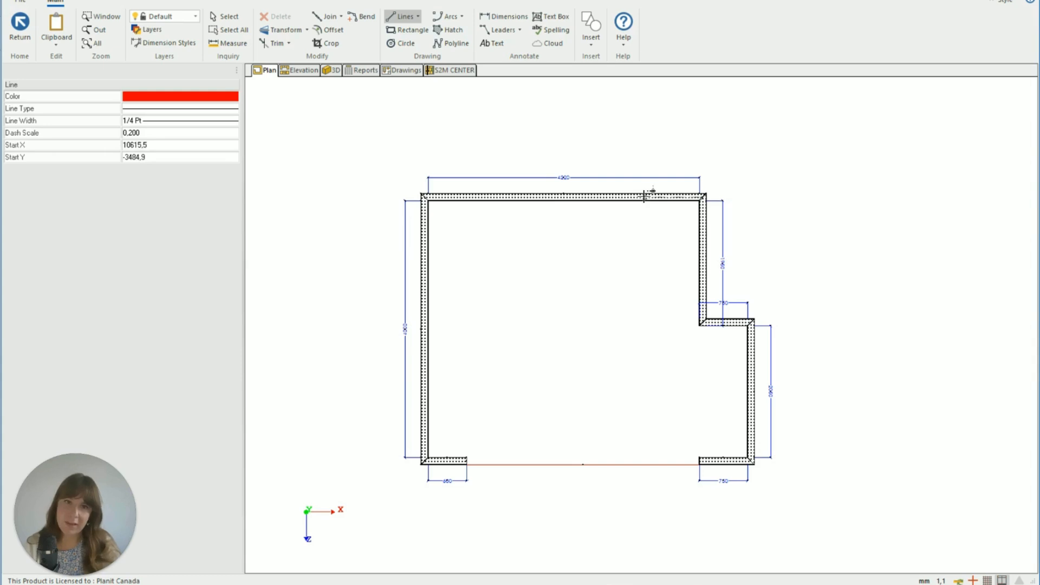
Draw a 650 mm vertical line down from the upper wall's inner face and an aligned 2360 mm line up from the opening line.
{"action": "left_click", "coordinate": [596, 202]}
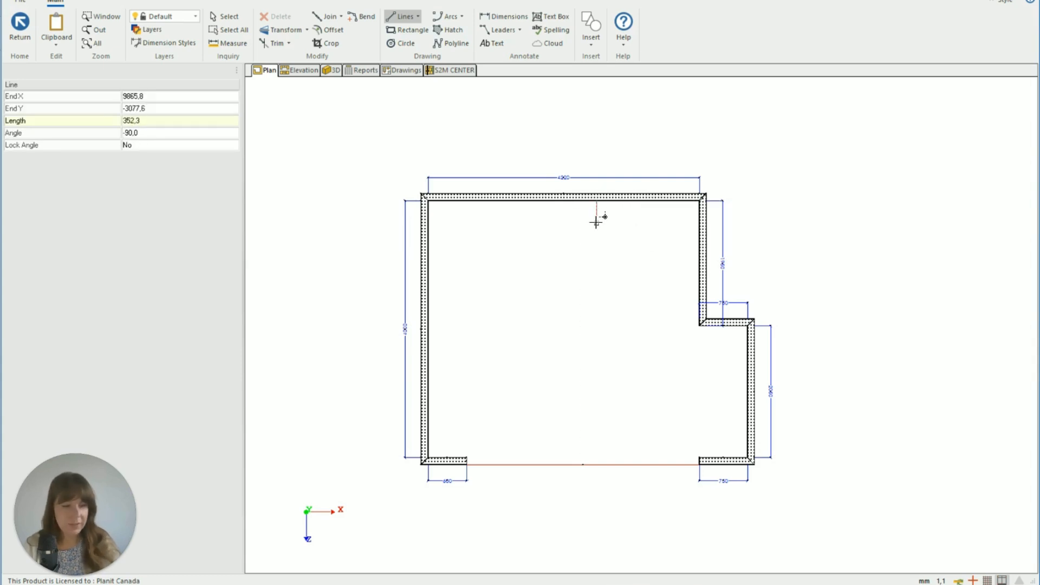
{"action": "type", "text": "650"}
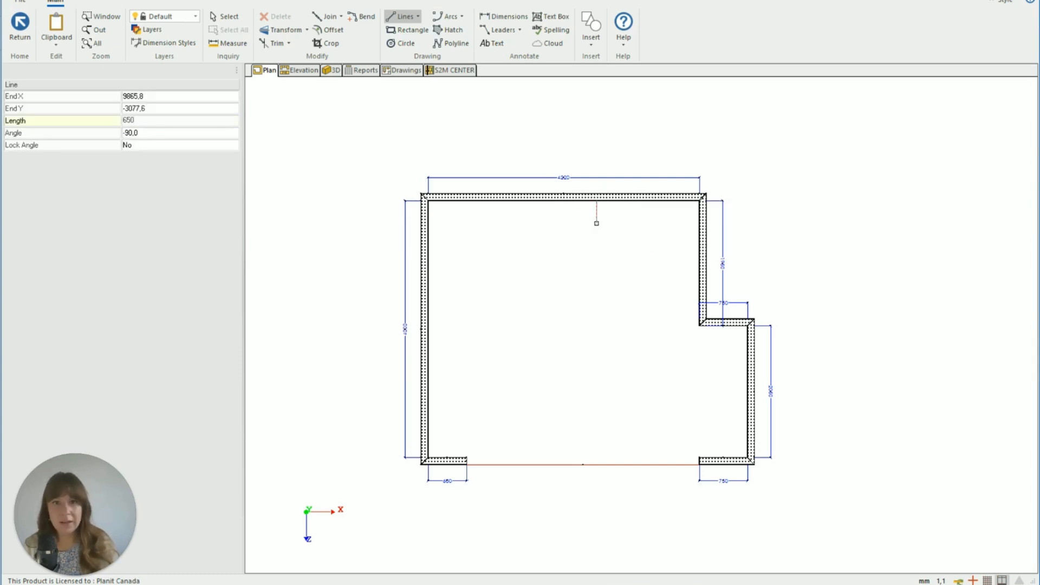
{"action": "key", "text": "Return"}
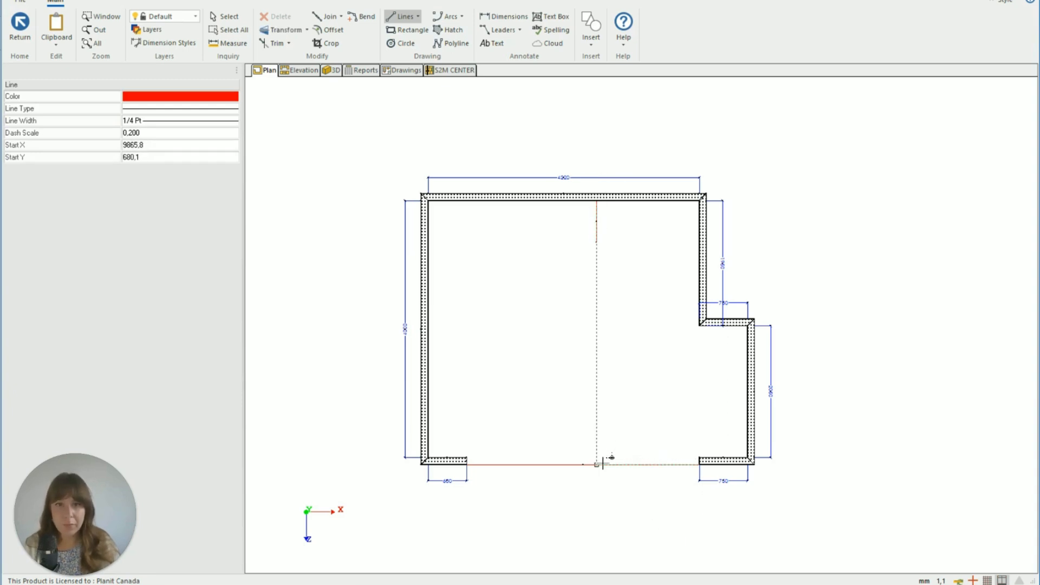
{"action": "left_click", "coordinate": [598, 464]}
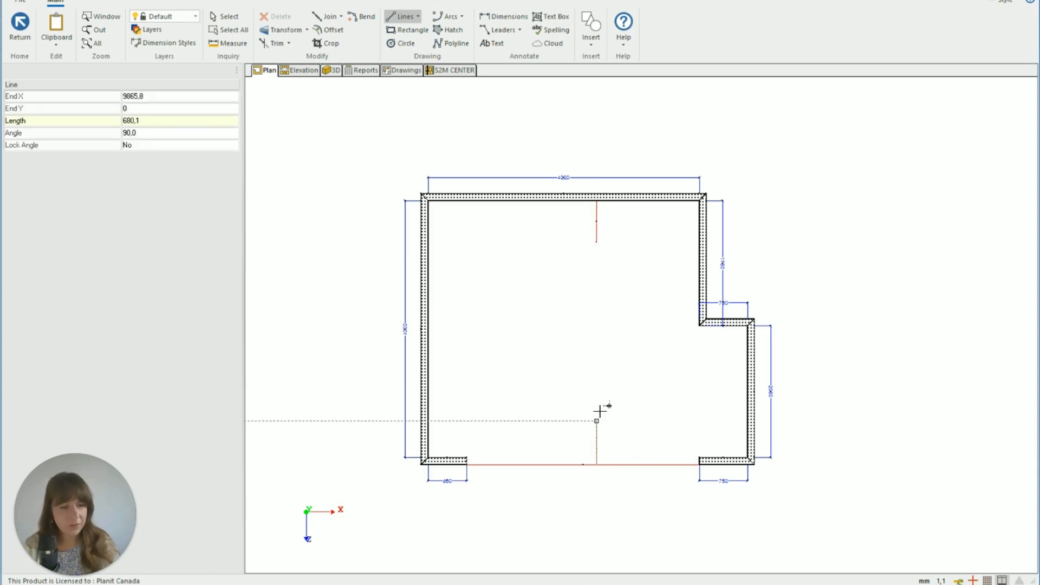
{"action": "type", "text": "2360"}
{"action": "key", "text": "Return"}
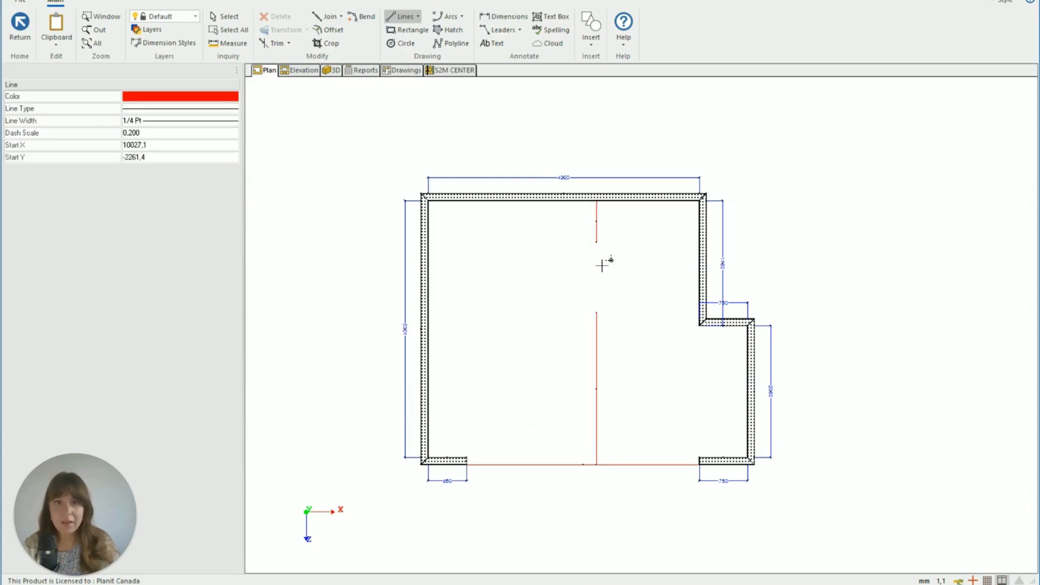
Add a linear dimension for the gap between the two aligned vertical red lines, placed to their right.
{"action": "left_click", "coordinate": [503, 16]}
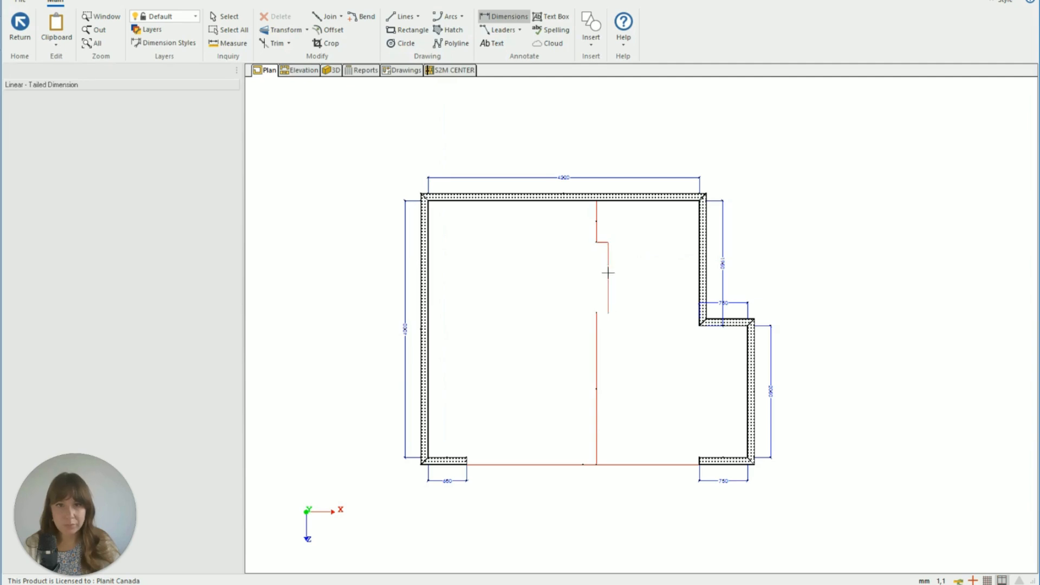
{"action": "left_click", "coordinate": [631, 274]}
{"action": "scroll", "coordinate": [642, 306], "scroll_direction": "up", "scroll_amount": 3}
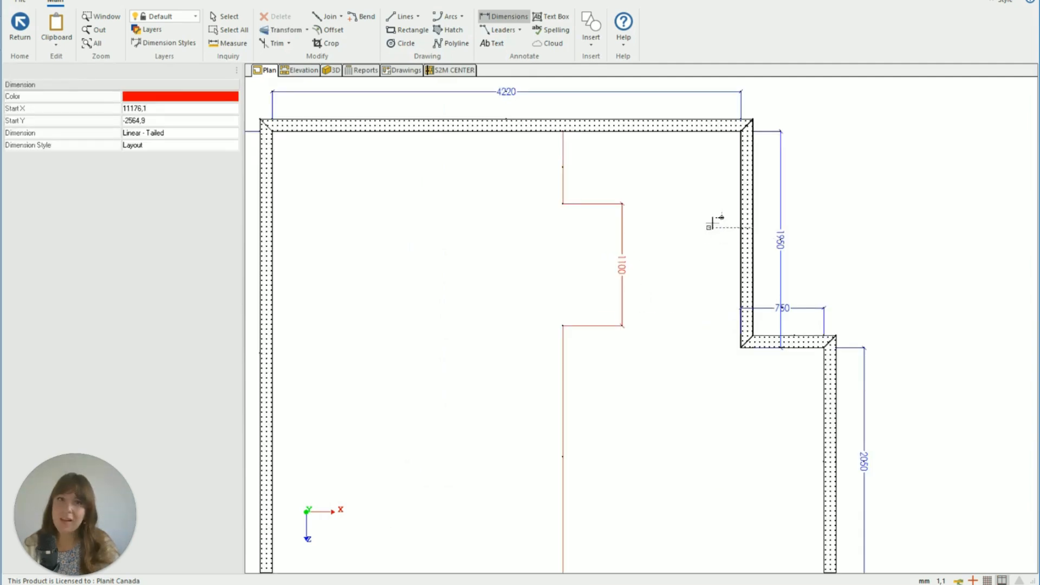
{"action": "scroll", "coordinate": [787, 172], "scroll_direction": "down", "scroll_amount": 1}
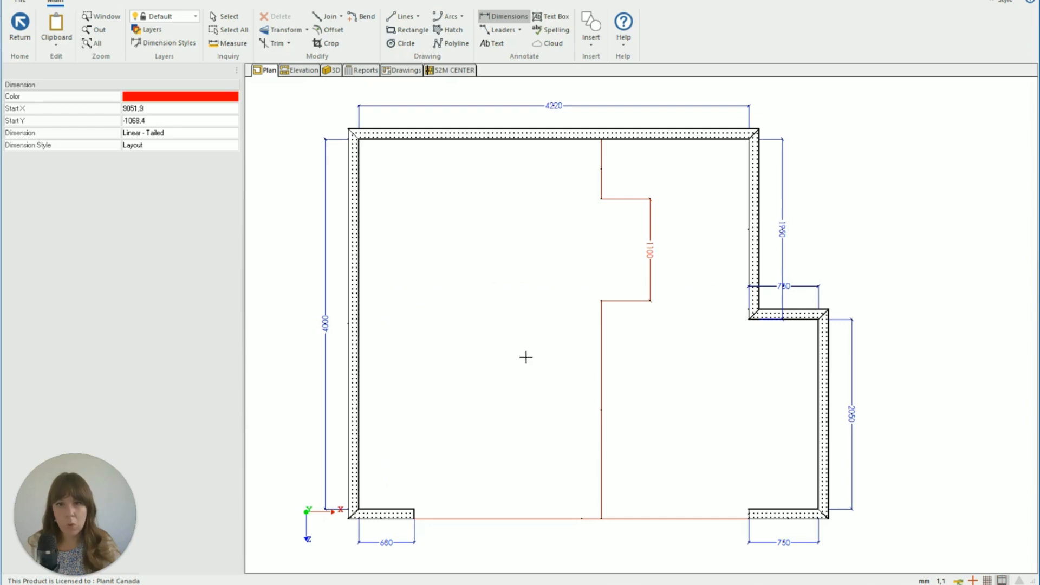
Draw an 1100 mm horizontal line from the lower-left wall end's inner corner and a 2360 mm vertical line up from the opening line at its end.
{"action": "left_click", "coordinate": [412, 19]}
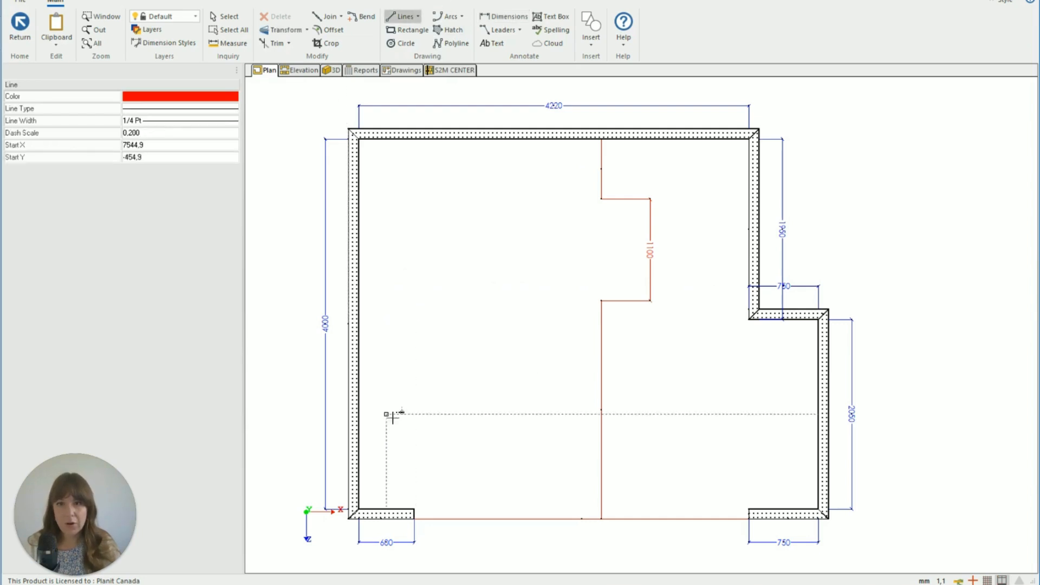
{"action": "left_click", "coordinate": [414, 509]}
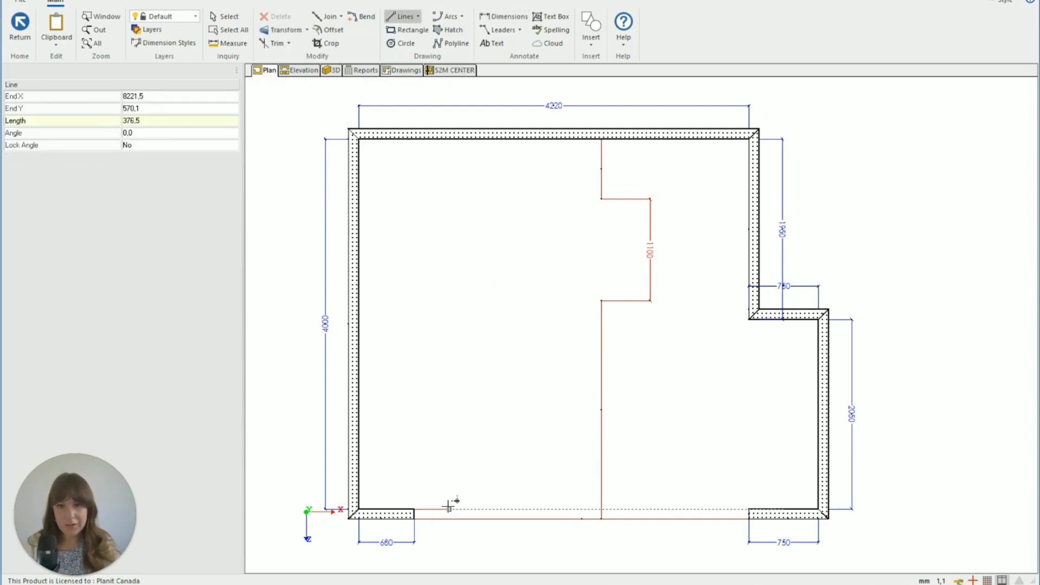
{"action": "type", "text": "110"}
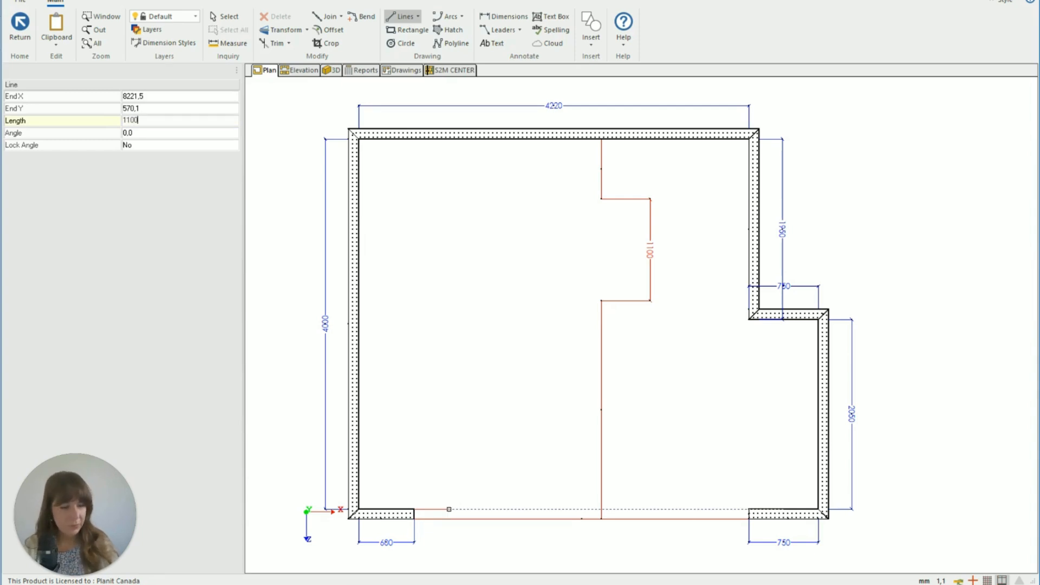
{"action": "type", "text": "0"}
{"action": "key", "text": "Return"}
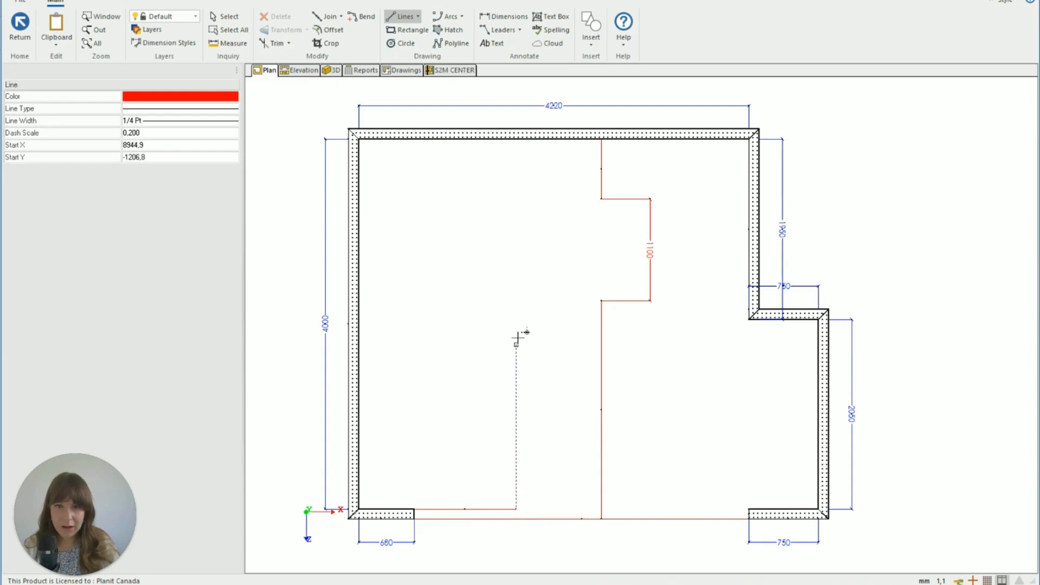
{"action": "left_click", "coordinate": [517, 510]}
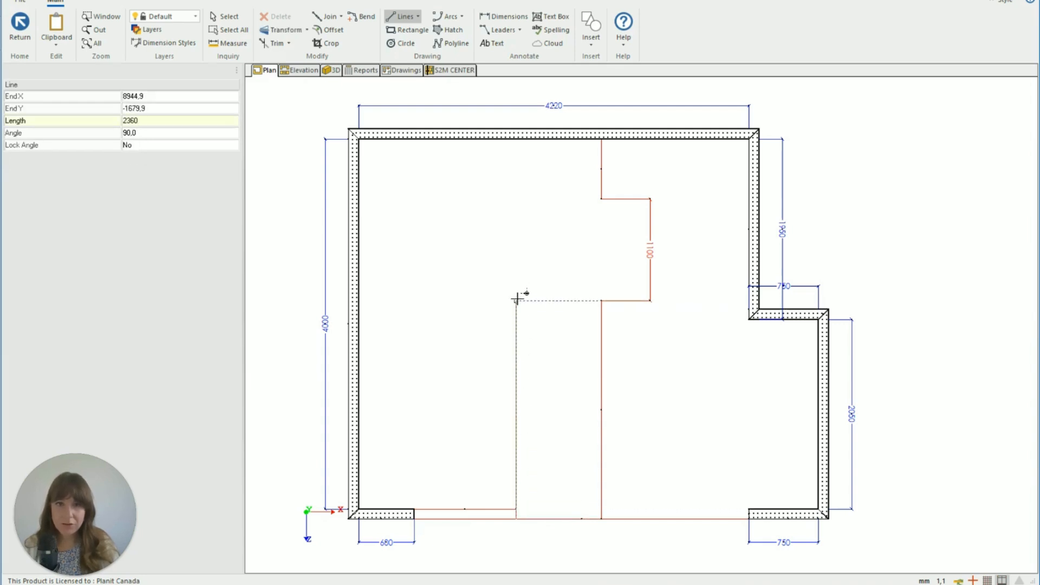
{"action": "left_click", "coordinate": [517, 300]}
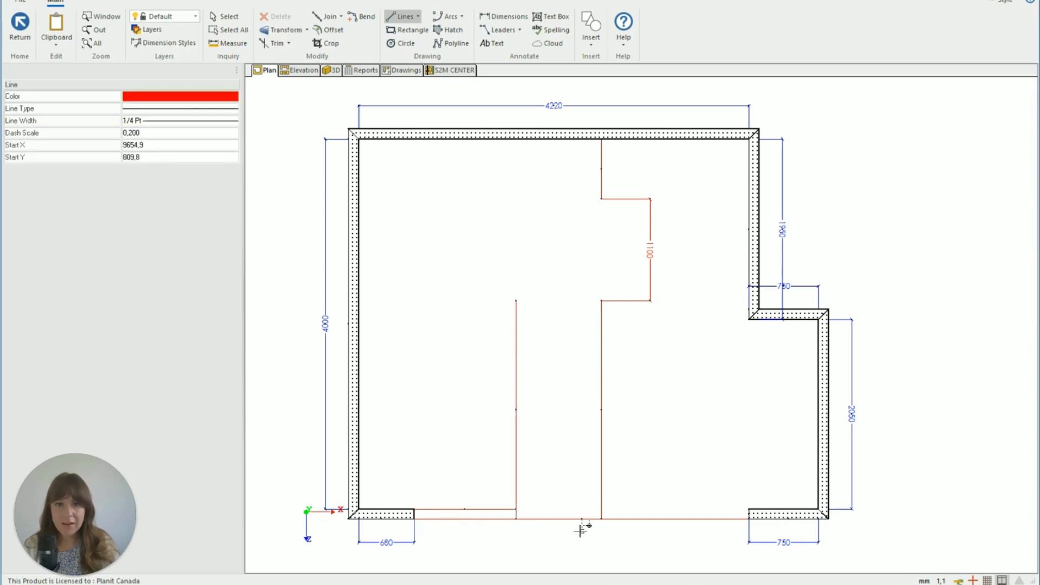
Draw a 600 mm horizontal line to the right from the midpoint of the left vertical red line.
{"action": "scroll", "coordinate": [581, 529], "scroll_direction": "up", "scroll_amount": 3}
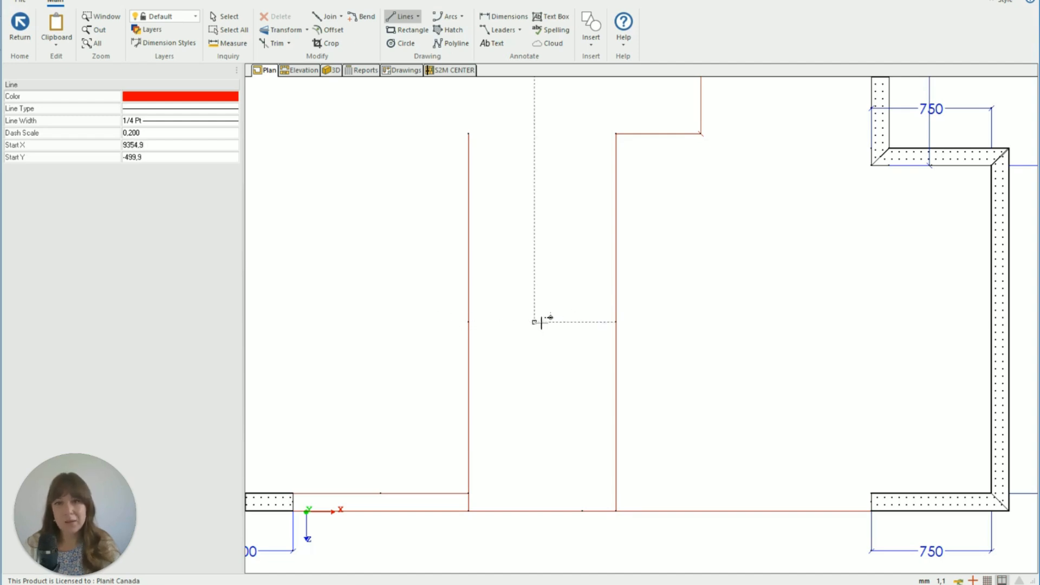
{"action": "left_click", "coordinate": [469, 321]}
{"action": "type", "text": "60"}
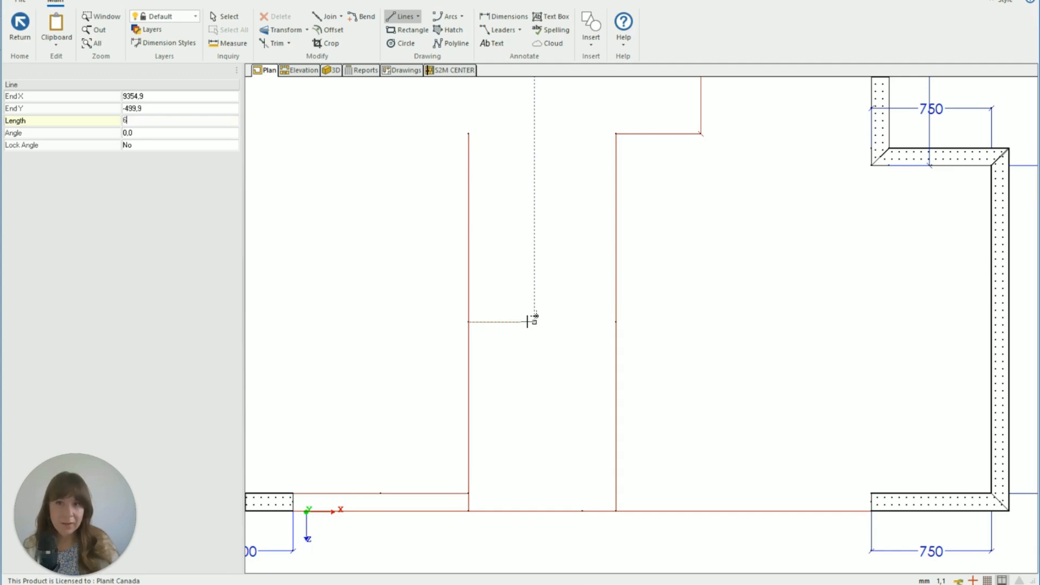
{"action": "key", "text": "Return"}
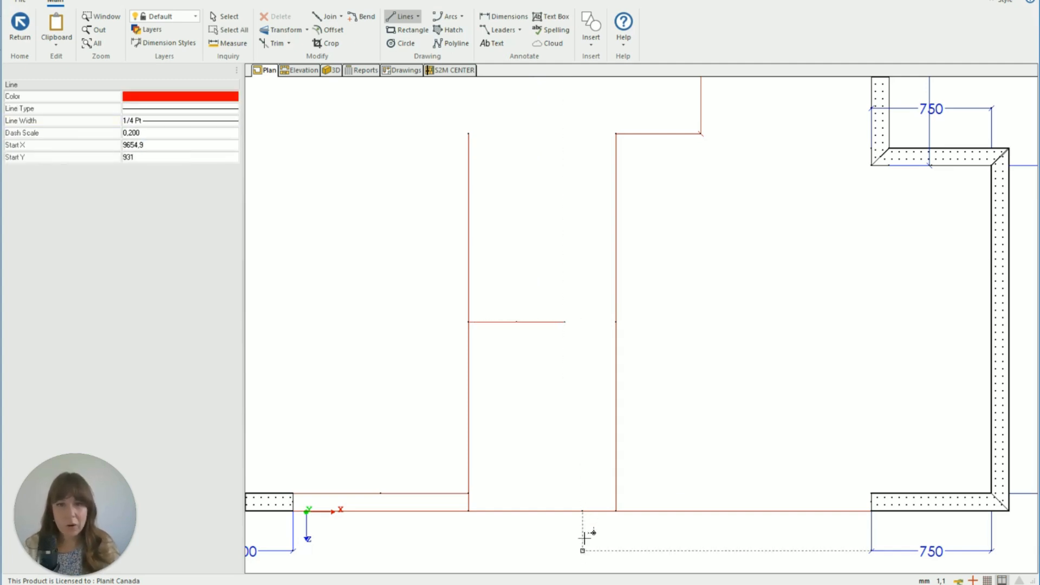
{"action": "scroll", "coordinate": [581, 539], "scroll_direction": "down", "scroll_amount": 1}
{"action": "scroll", "coordinate": [581, 538], "scroll_direction": "down", "scroll_amount": 1}
{"action": "scroll", "coordinate": [585, 387], "scroll_direction": "down", "scroll_amount": 1}
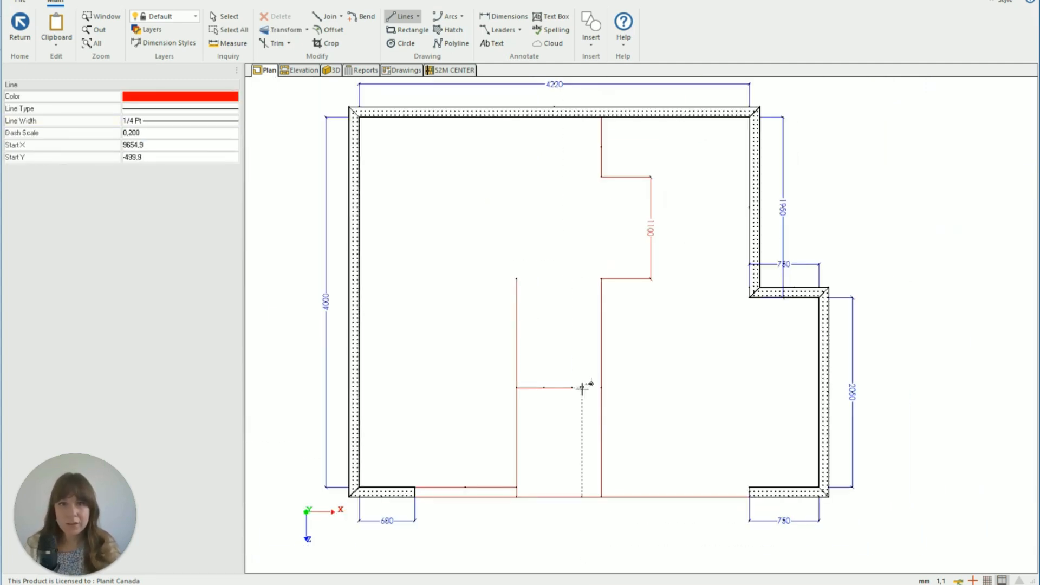
Draw a 2360 mm Peninsula-style wall through the 600 mm line's end, from the guides' upper-end level down to the opening line.
{"action": "left_click", "coordinate": [19, 24]}
{"action": "left_click", "coordinate": [51, 93]}
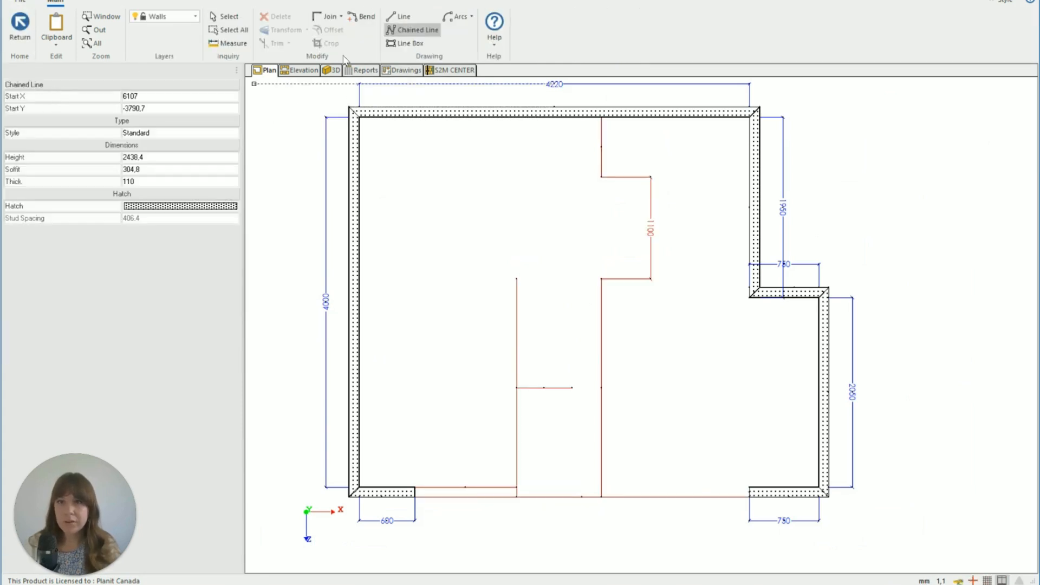
{"action": "left_click", "coordinate": [404, 17]}
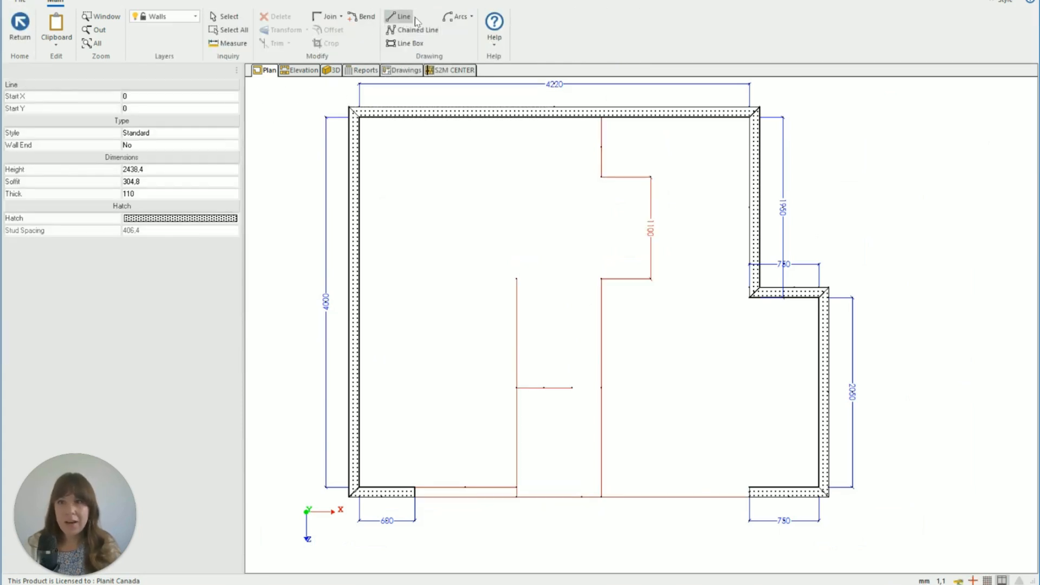
{"action": "left_click", "coordinate": [163, 134]}
{"action": "left_click", "coordinate": [163, 134]}
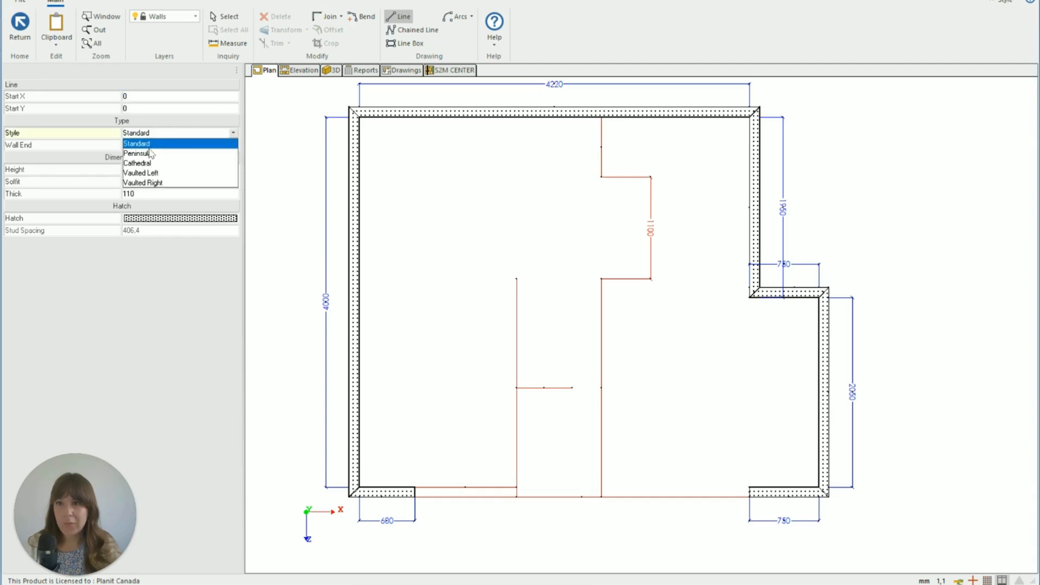
{"action": "left_click", "coordinate": [142, 153]}
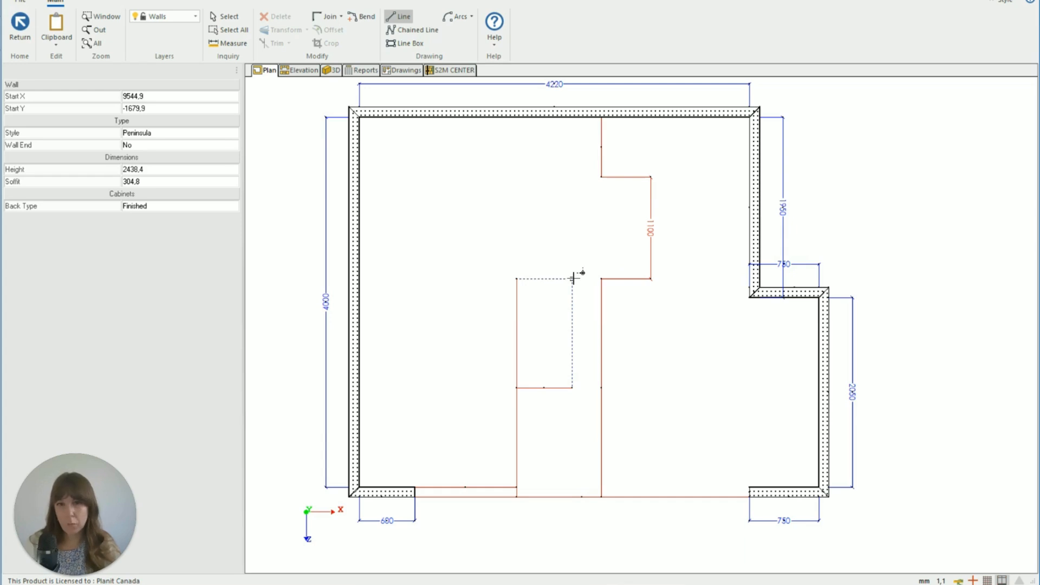
{"action": "left_click", "coordinate": [572, 278]}
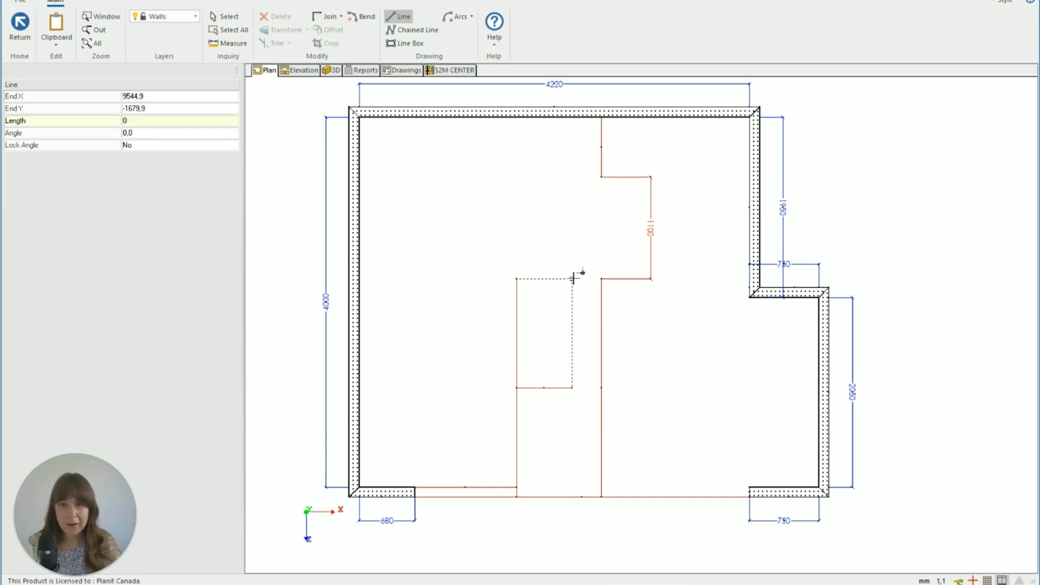
{"action": "left_click", "coordinate": [571, 496]}
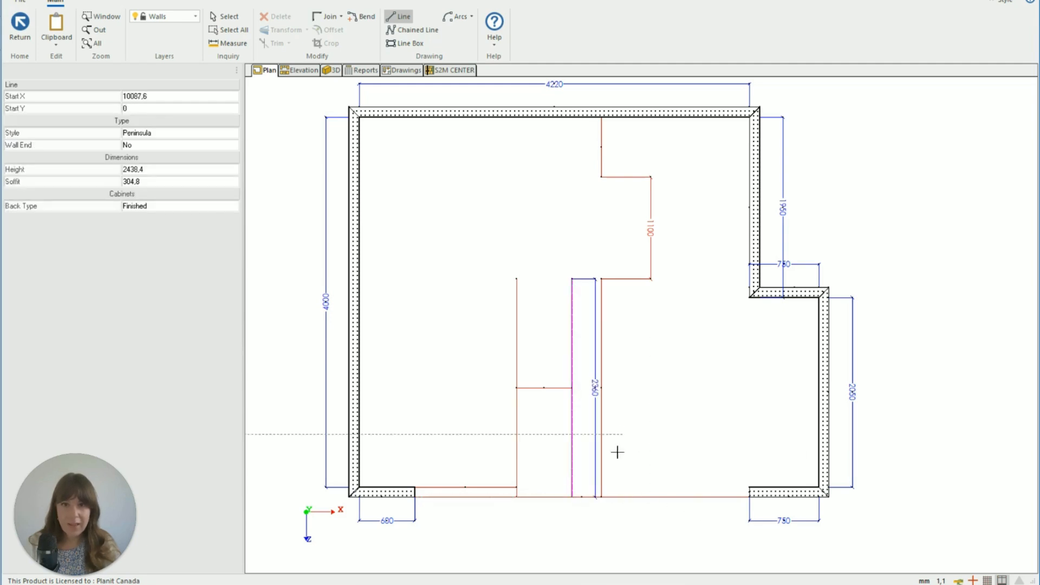
{"action": "scroll", "coordinate": [615, 458], "scroll_direction": "up", "scroll_amount": 1}
{"action": "scroll", "coordinate": [601, 393], "scroll_direction": "up", "scroll_amount": 1}
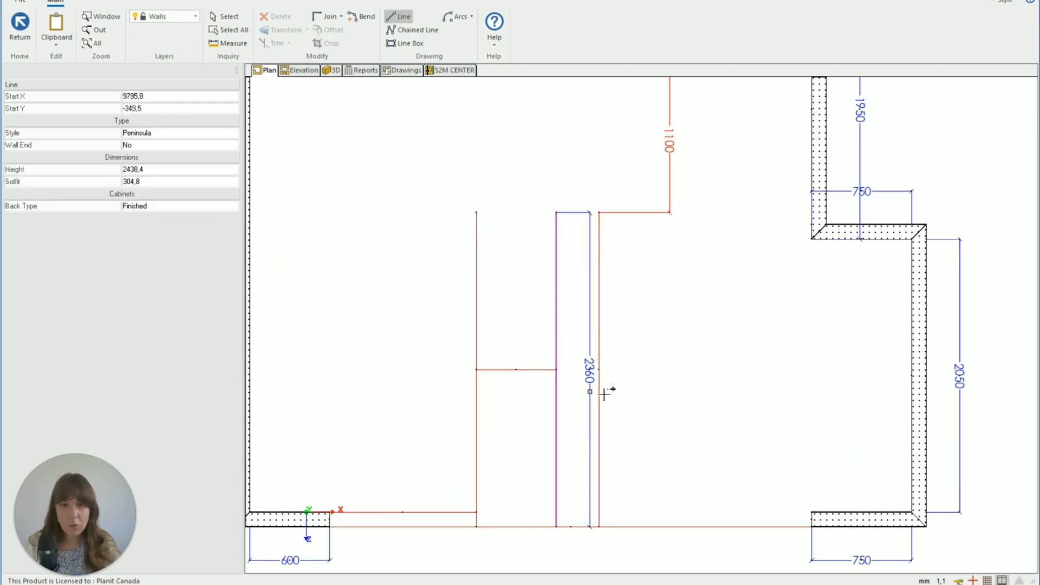
{"action": "left_click", "coordinate": [17, 30]}
{"action": "scroll", "coordinate": [475, 215], "scroll_direction": "down", "scroll_amount": 2}
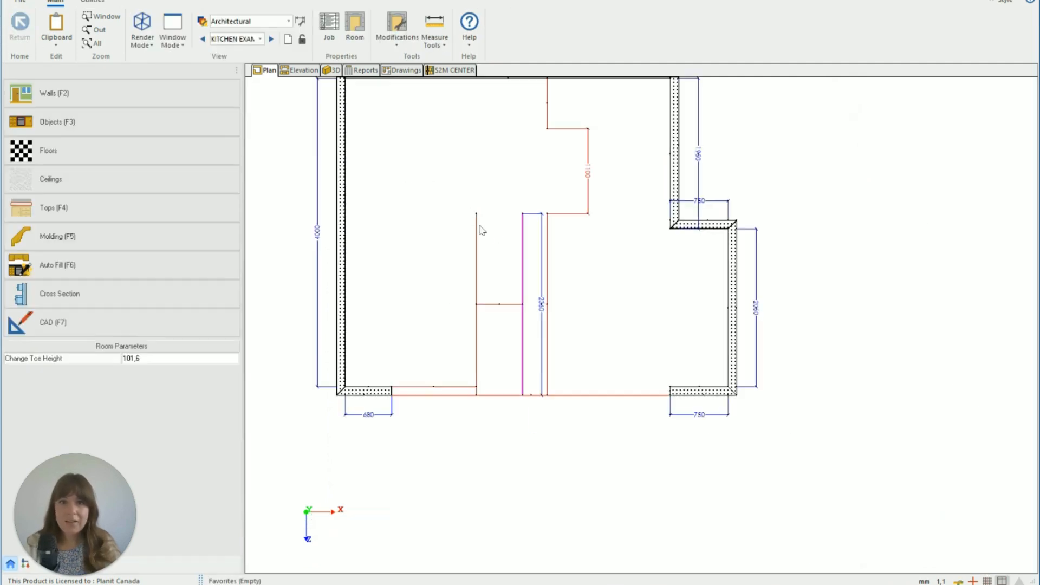
Complete the peninsula's rectangular outline with a 1200 mm line rightward from the left guide's upper end, plus closing right and bottom lines.
{"action": "key", "text": "F7"}
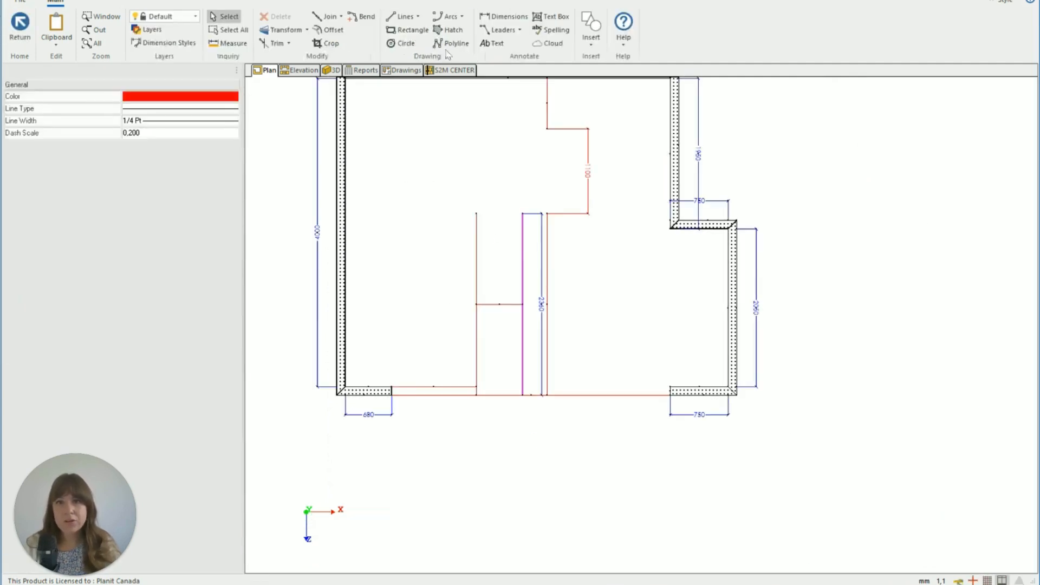
{"action": "left_click", "coordinate": [400, 17]}
{"action": "left_click", "coordinate": [476, 213]}
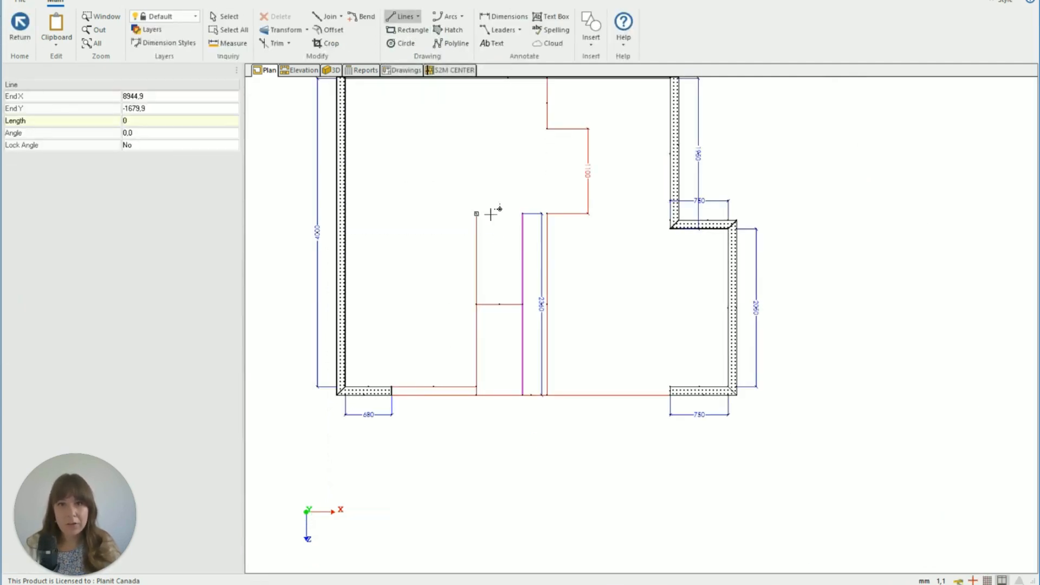
{"action": "type", "text": "1200"}
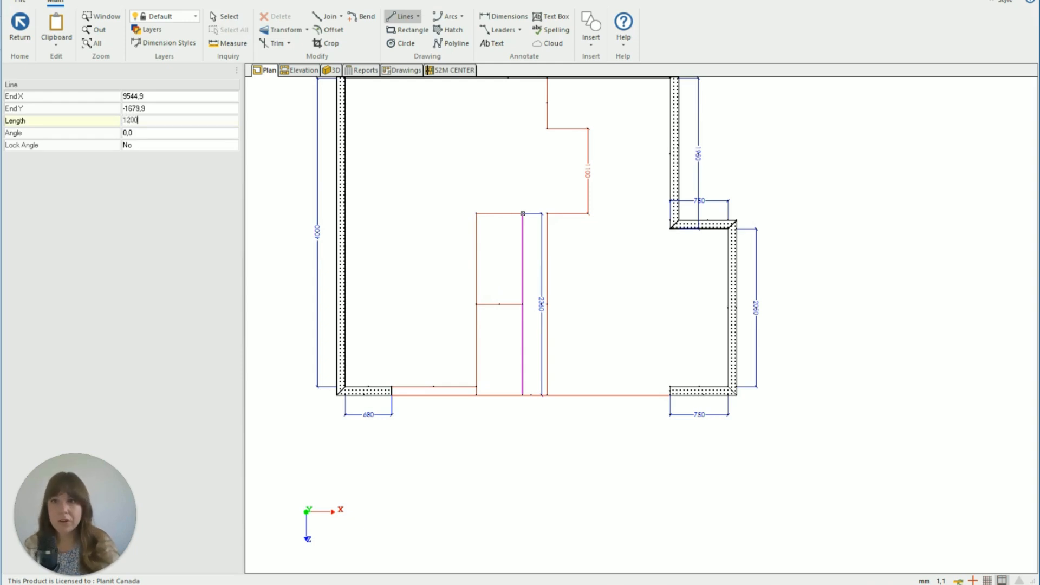
{"action": "key", "text": "Return"}
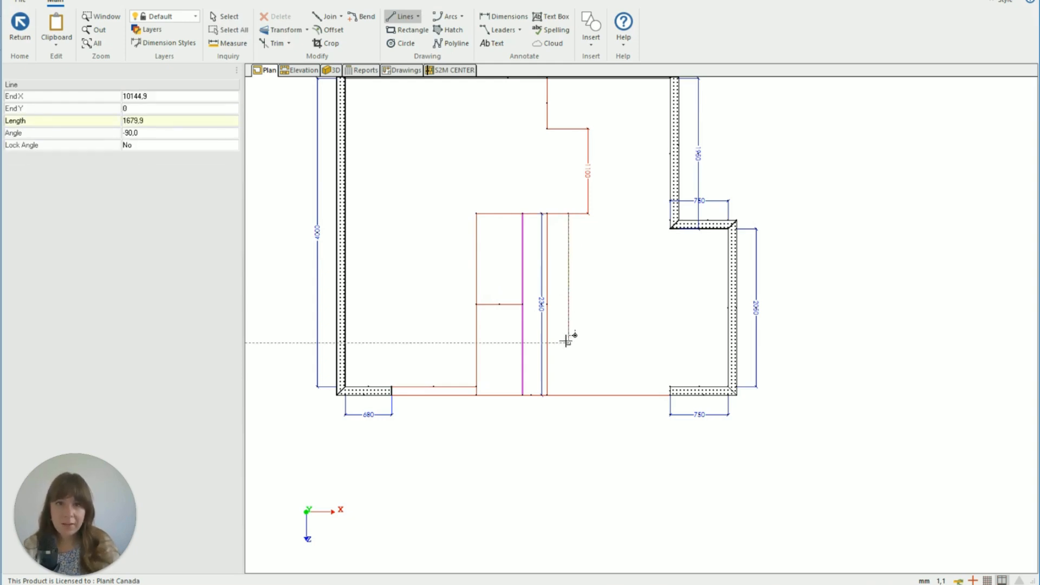
{"action": "left_click", "coordinate": [568, 395]}
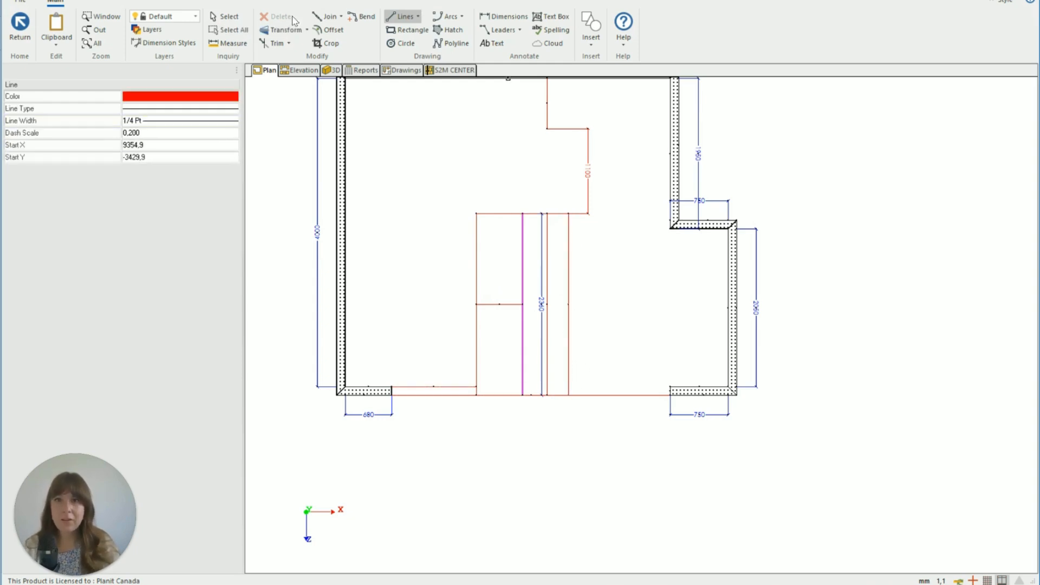
{"action": "left_click", "coordinate": [568, 395]}
{"action": "left_click", "coordinate": [477, 395]}
Delete the 600 mm horizontal guide line and the vertical red guide line inside the peninsula rectangle.
{"action": "left_click", "coordinate": [225, 17]}
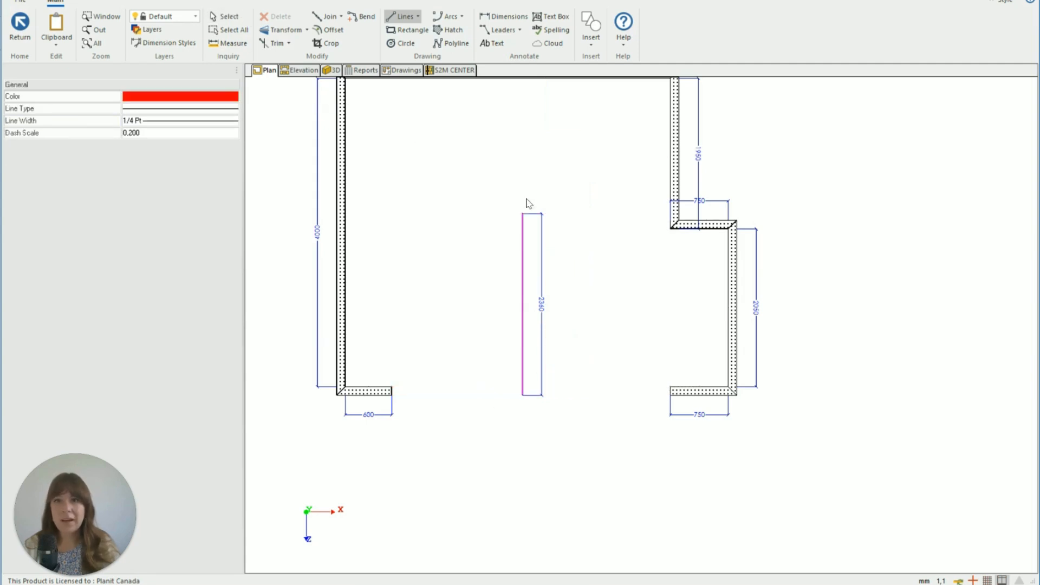
{"action": "left_click", "coordinate": [498, 304]}
{"action": "key", "text": "Delete"}
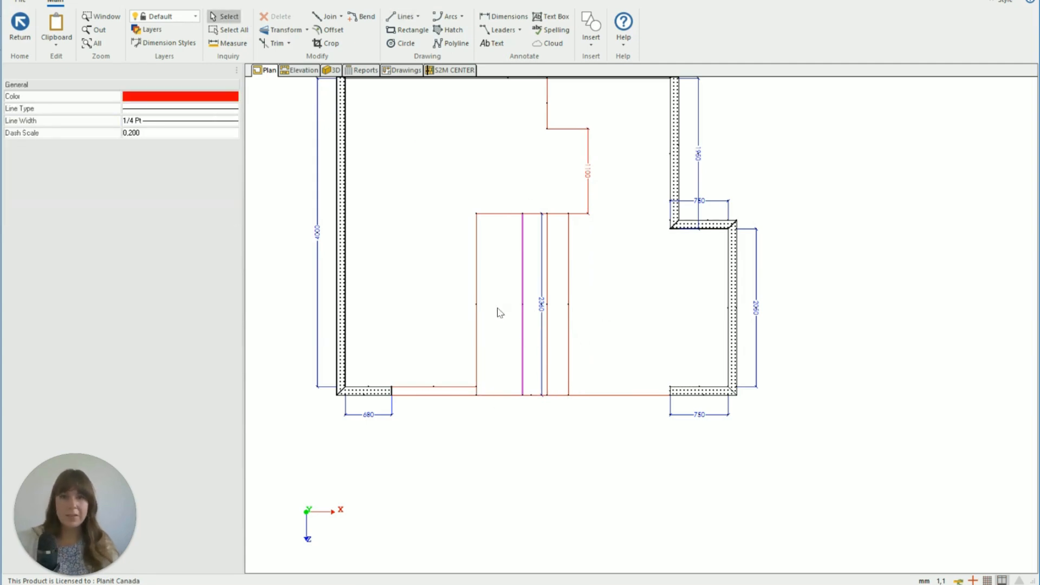
{"action": "left_click", "coordinate": [548, 334]}
{"action": "key", "text": "Delete"}
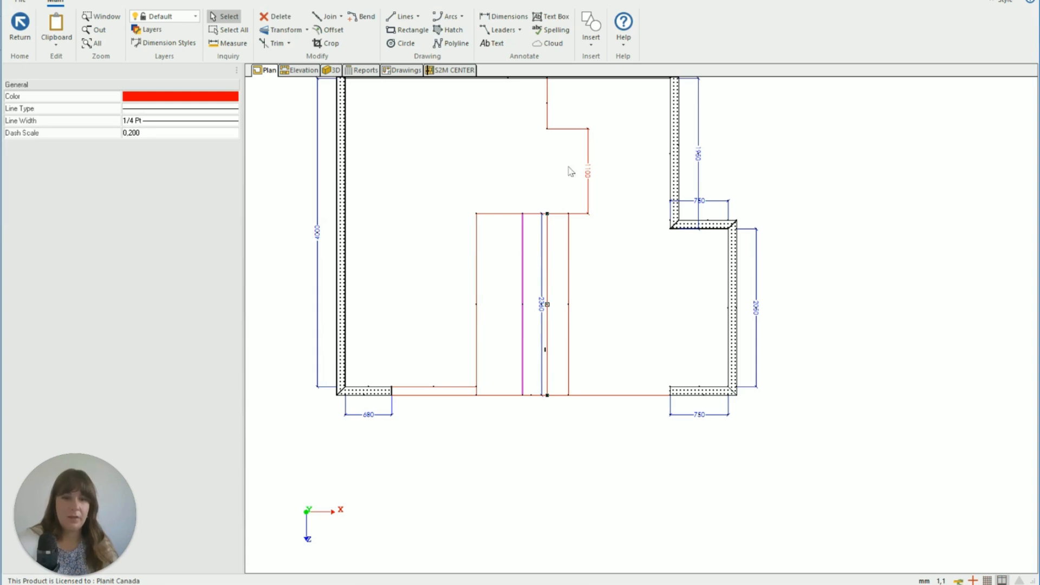
Delete the leftover red guides and 1100 dimension above the peninsula rectangle, and the red opening lines on both sides of it.
{"action": "left_click", "coordinate": [594, 179]}
{"action": "key", "text": "Delete"}
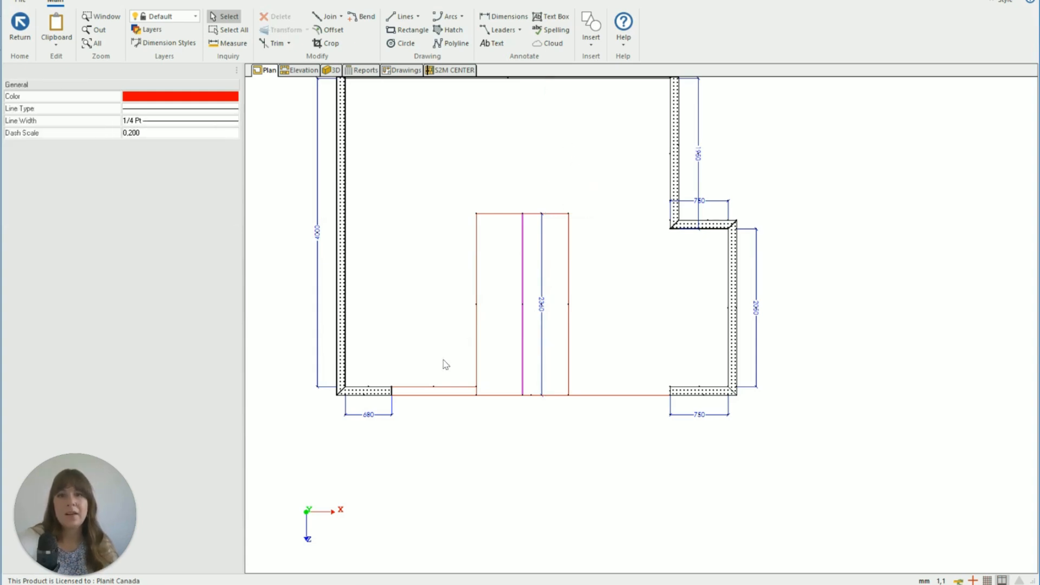
{"action": "left_click", "coordinate": [437, 399]}
{"action": "key", "text": "Delete"}
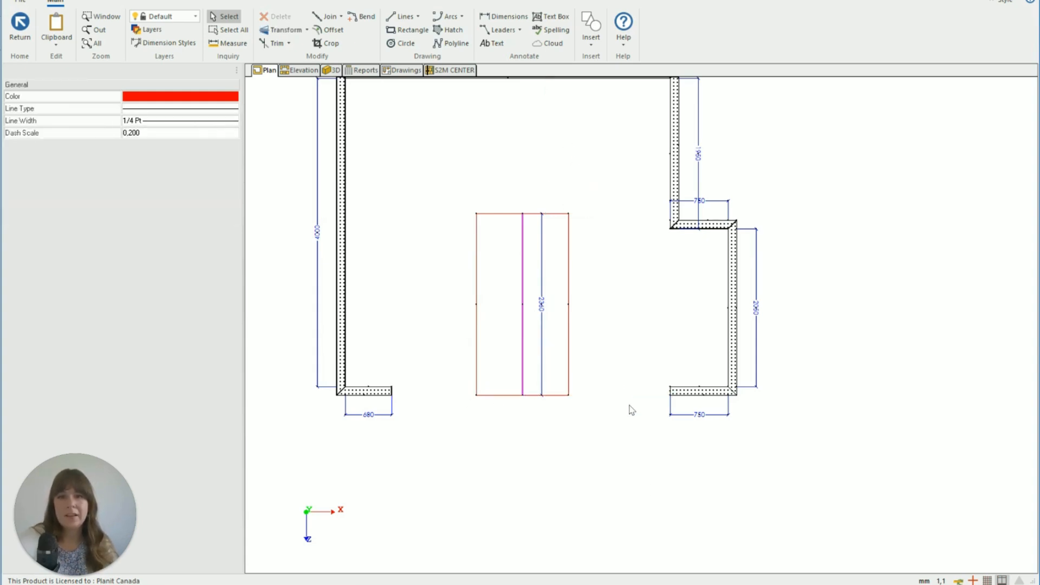
{"action": "scroll", "coordinate": [690, 509], "scroll_direction": "down", "scroll_amount": 1}
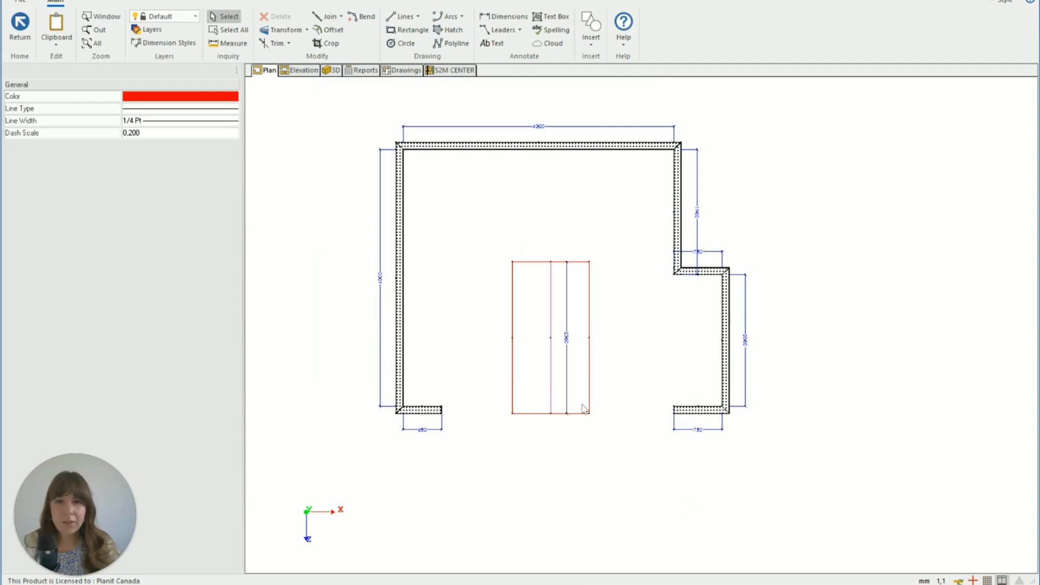